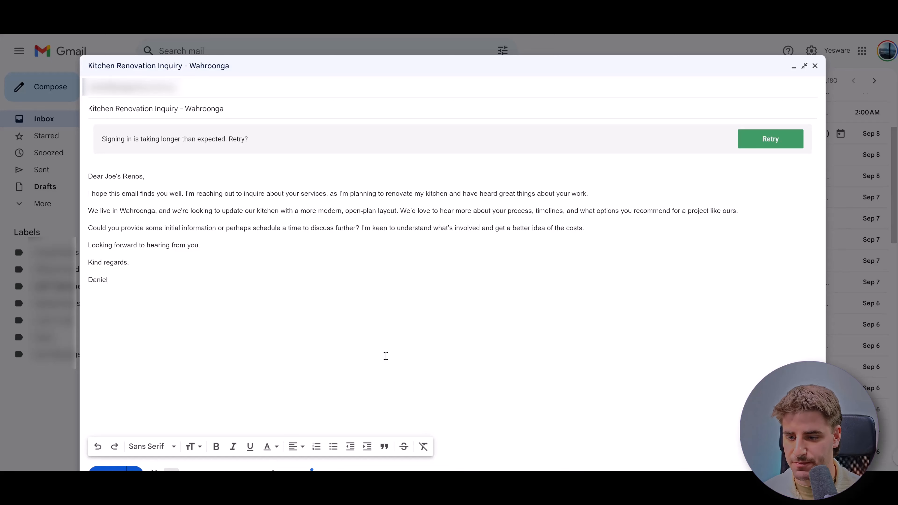
# - Send the "Kitchen Renovation Inquiry - Wahroonga" email, and open the assistant's reply and the Action Required notification in the two inboxes
pyautogui.click(106, 471)
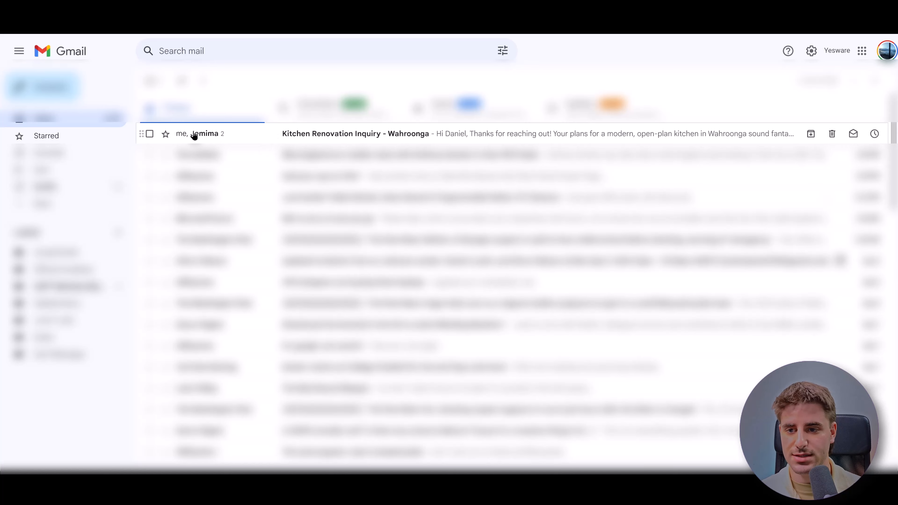
pyautogui.click(330, 137)
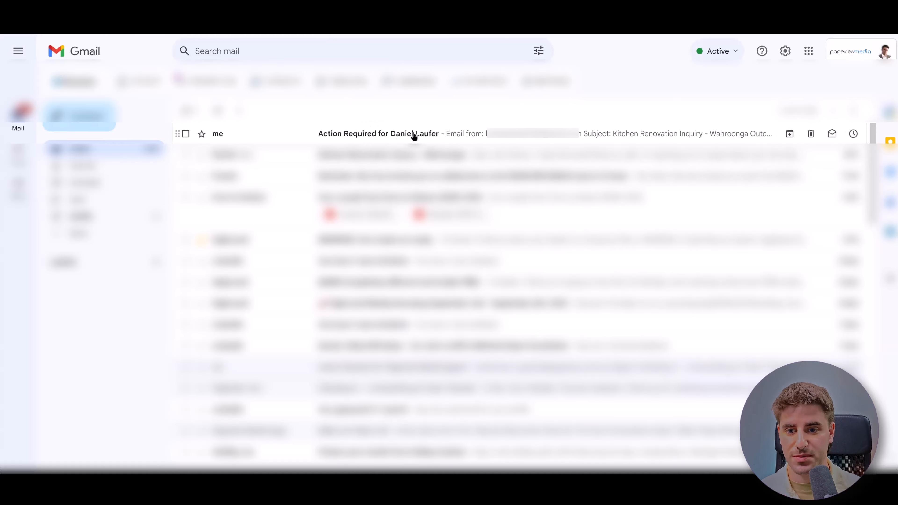
pyautogui.click(511, 137)
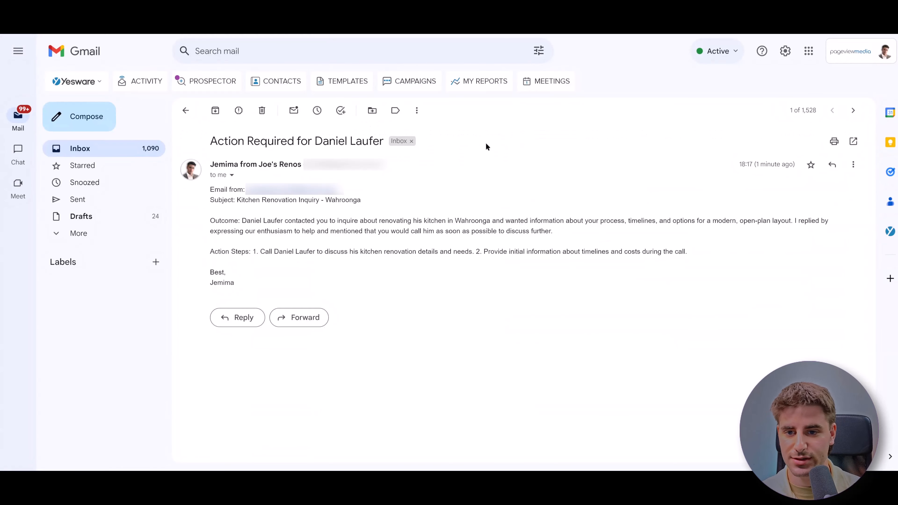
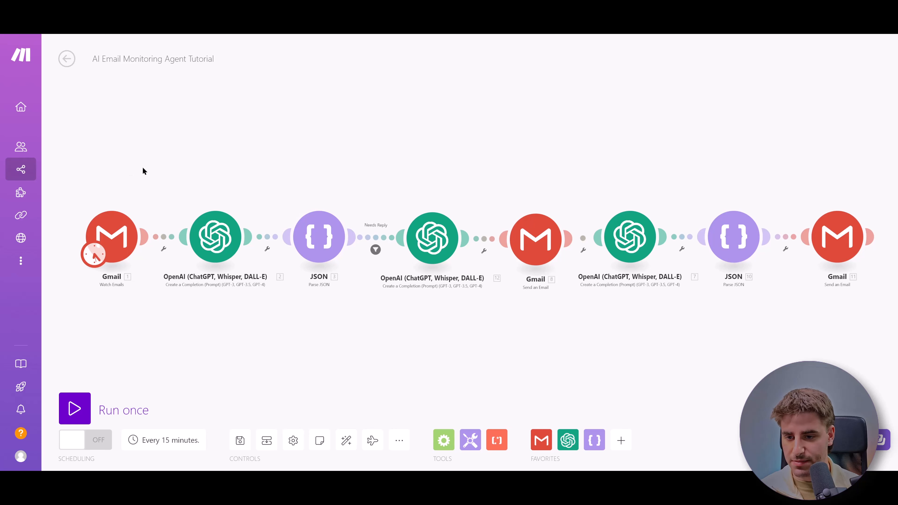
# - Open the first OpenAI module in the Make scenario and read the Who You Are, Context and Role sections of its system message
pyautogui.click(212, 232)
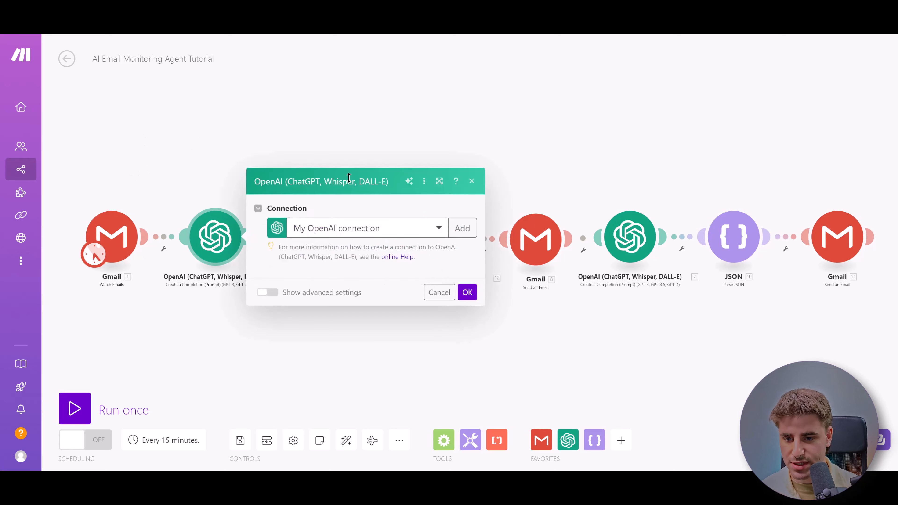
pyautogui.scroll(-6, 366, 198)
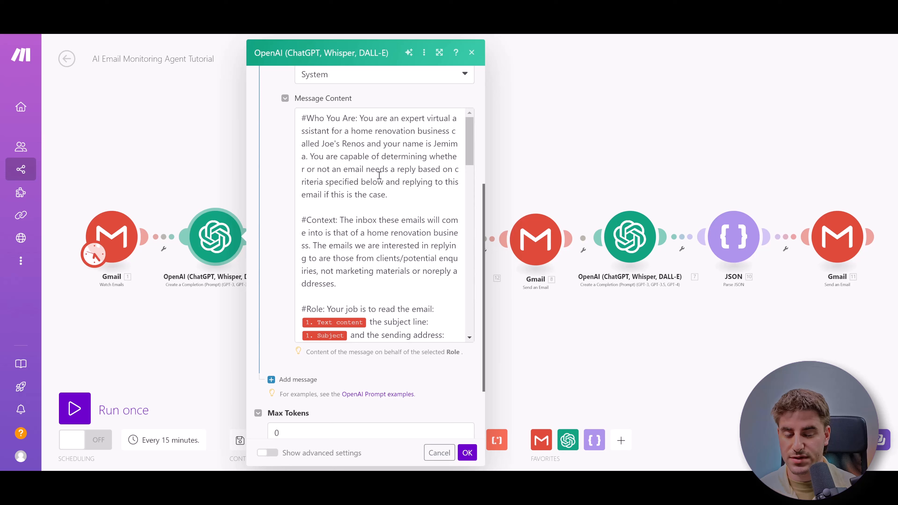
pyautogui.scroll(-2, 377, 175)
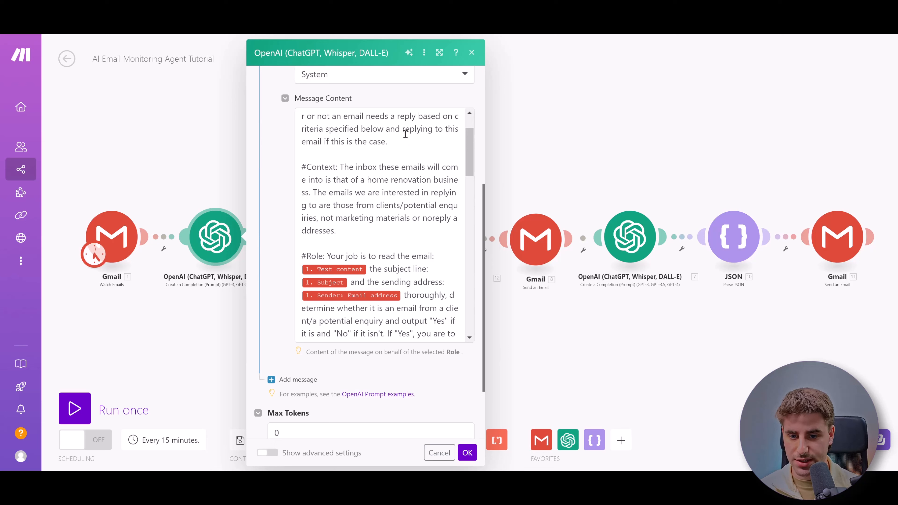
pyautogui.scroll(-2, 407, 146)
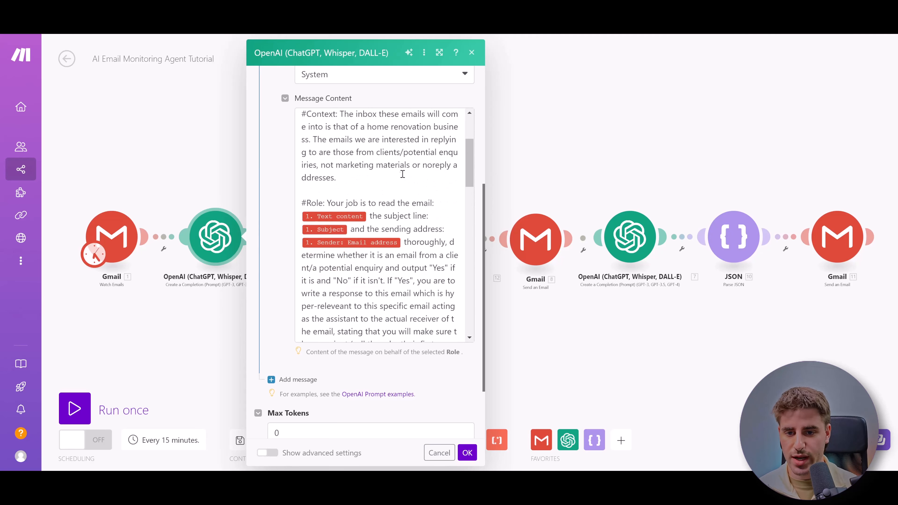
pyautogui.scroll(-2, 418, 190)
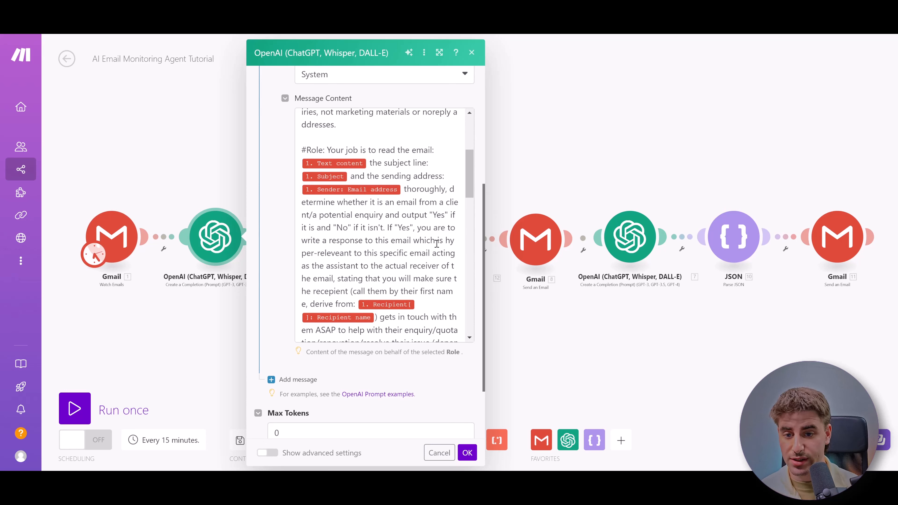
pyautogui.scroll(-2, 440, 244)
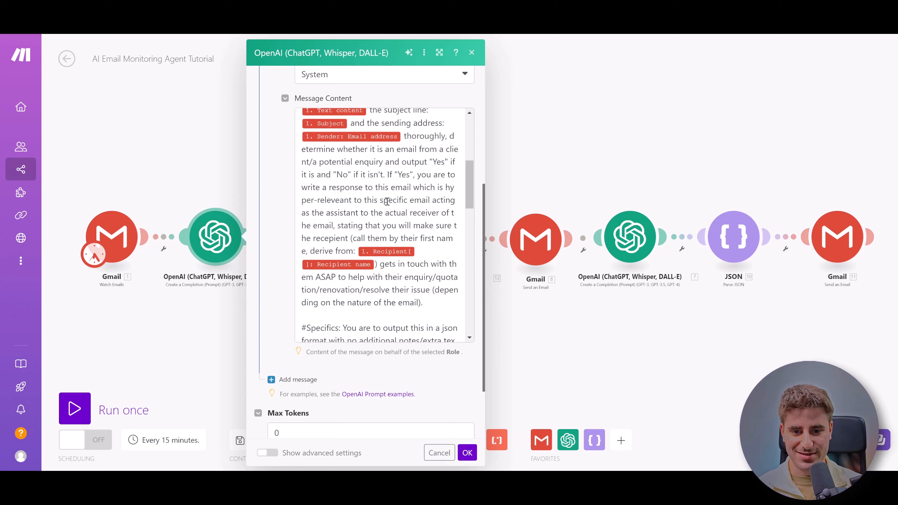
pyautogui.scroll(-2, 388, 202)
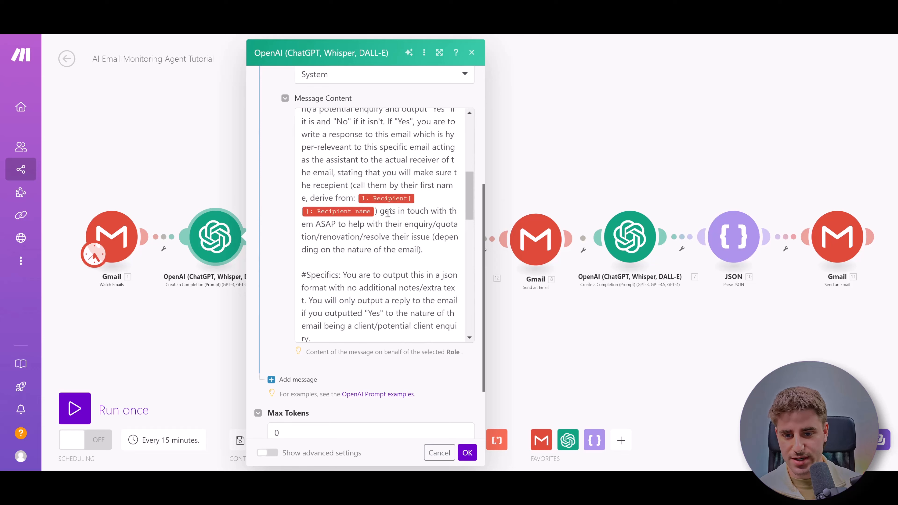
# - Examine the Specifics and Example Outputs sections of the first OpenAI module's system message, and close its settings without saving
pyautogui.scroll(-6, 387, 198)
pyautogui.scroll(2, 385, 181)
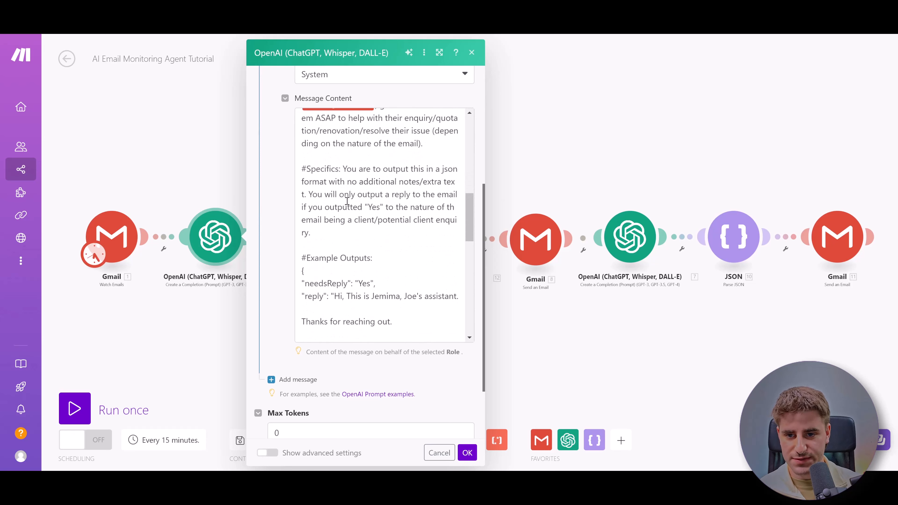
pyautogui.scroll(-2, 345, 205)
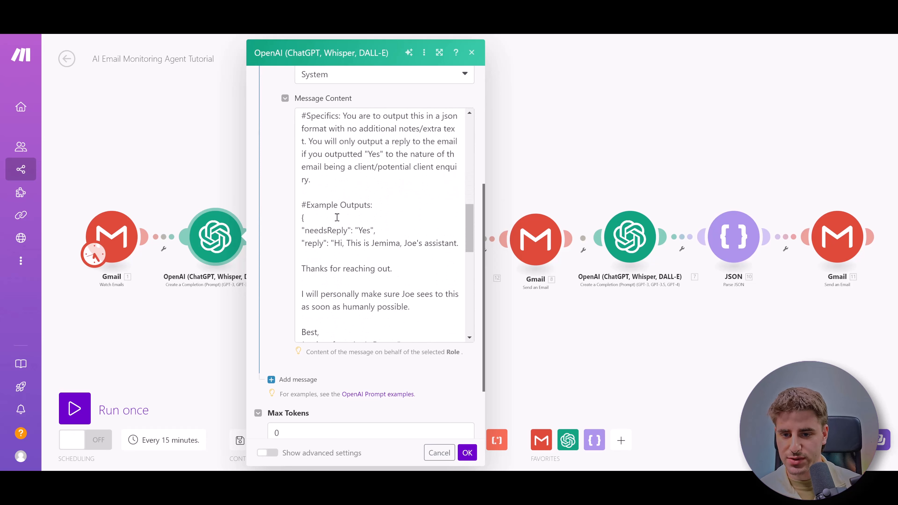
pyautogui.scroll(-2, 316, 200)
pyautogui.scroll(2, 317, 212)
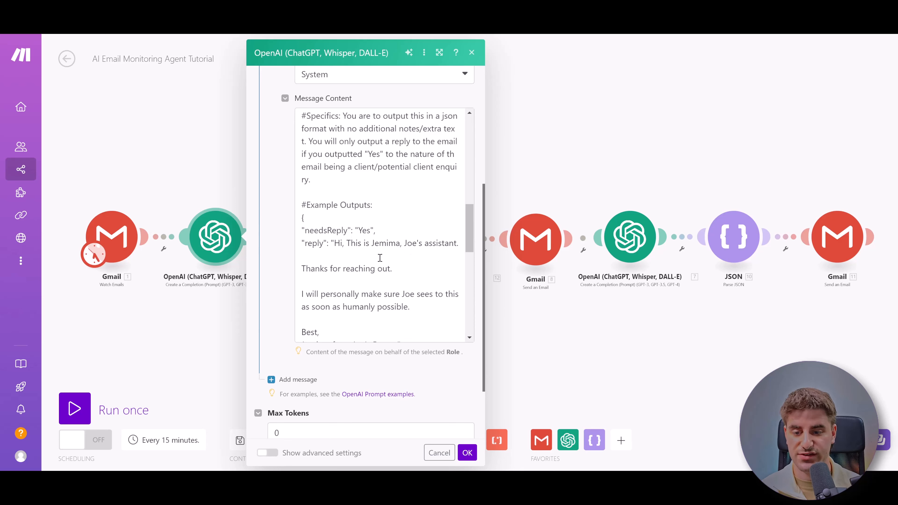
pyautogui.scroll(-2, 430, 247)
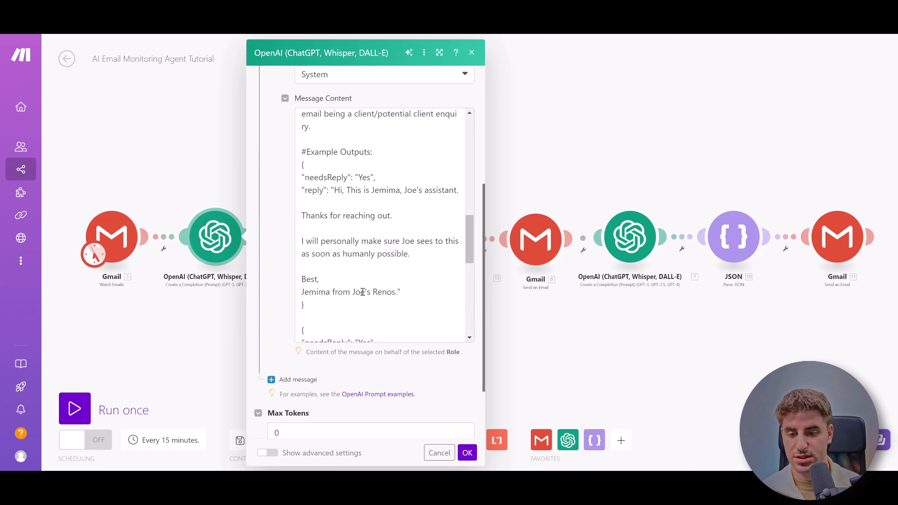
pyautogui.scroll(-3, 375, 282)
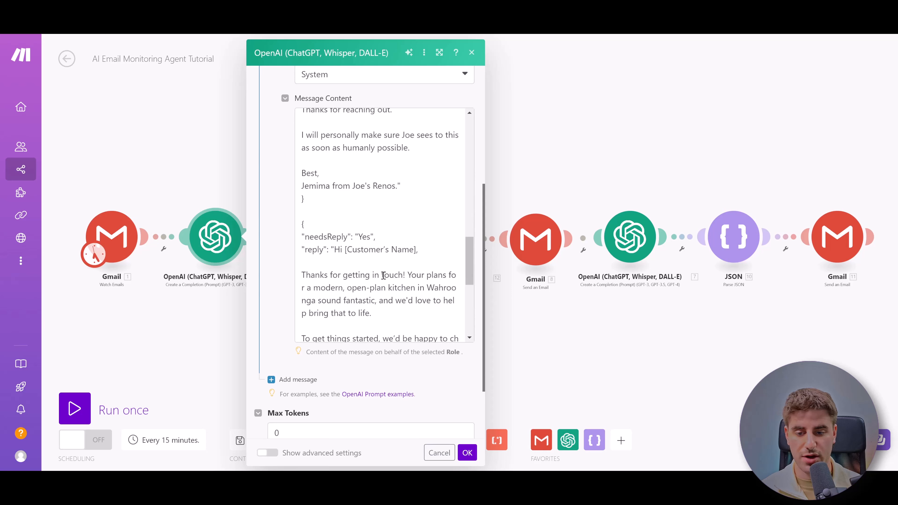
pyautogui.scroll(2, 381, 276)
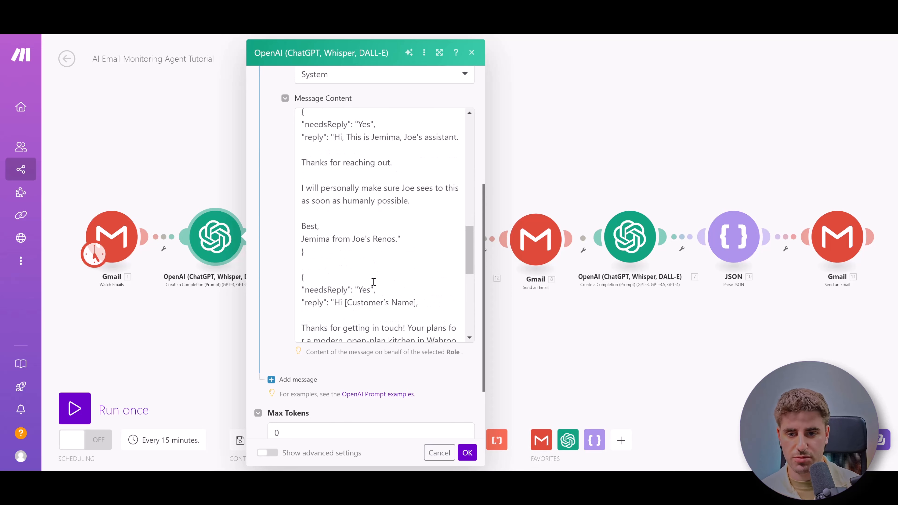
pyautogui.scroll(-2, 393, 375)
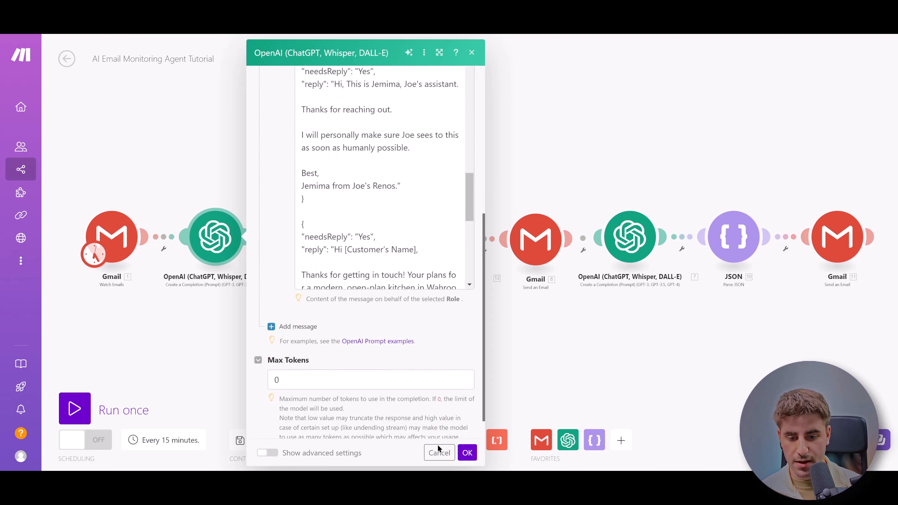
pyautogui.click(440, 453)
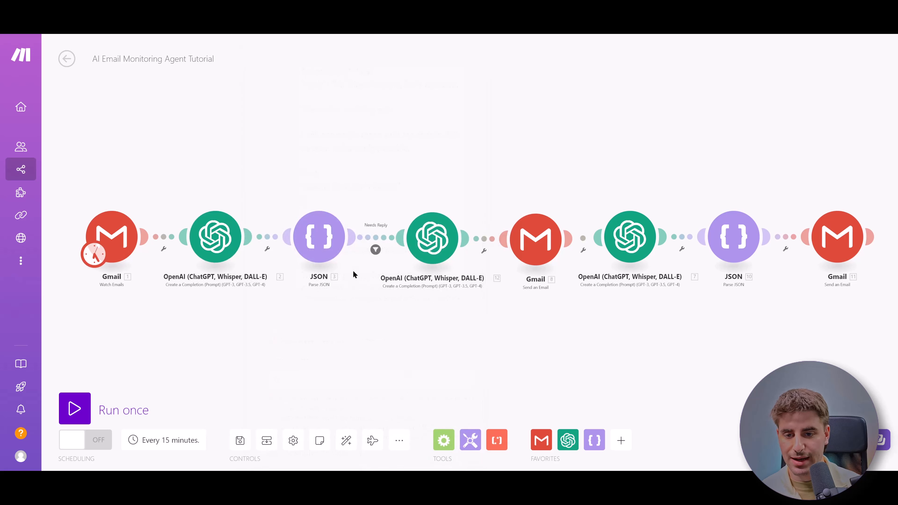
# - Inspect the first Parse JSON module and the Needs Reply filter that follows it
pyautogui.click(311, 252)
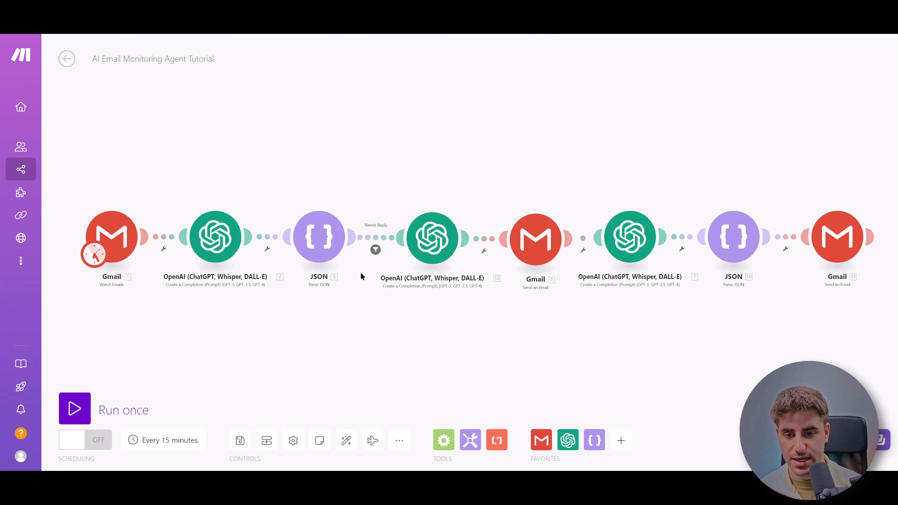
pyautogui.scroll(3, 375, 240)
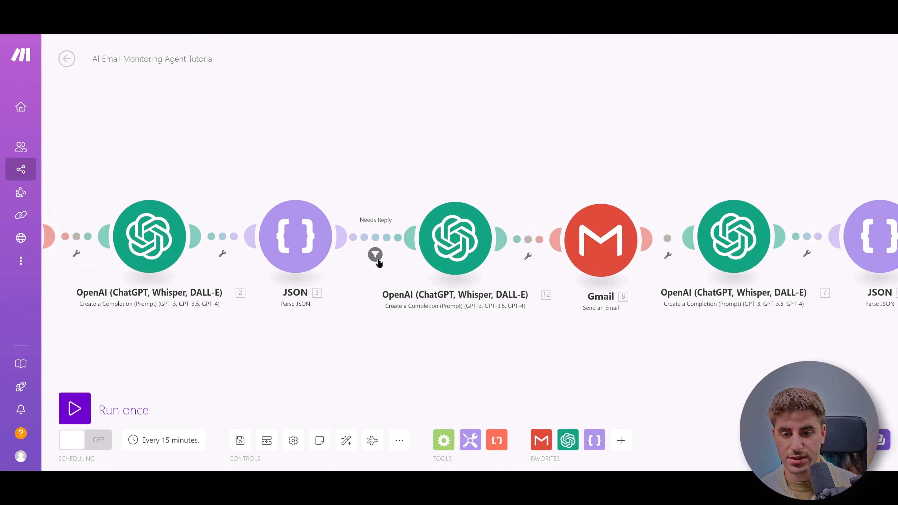
pyautogui.scroll(-1, 377, 260)
pyautogui.scroll(-2, 376, 257)
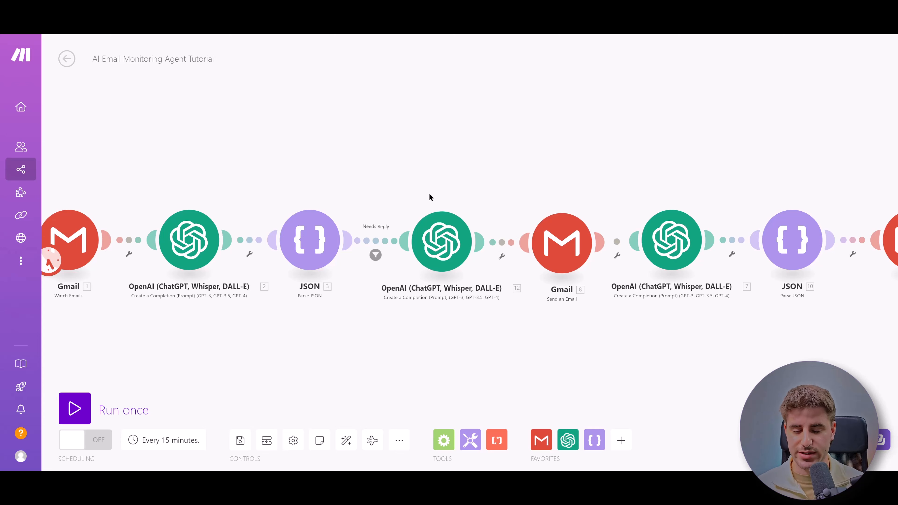
# - Review the HTML line-break formatting prompt in the OpenAI module after the Needs Reply filter, and close it without saving
pyautogui.click(444, 243)
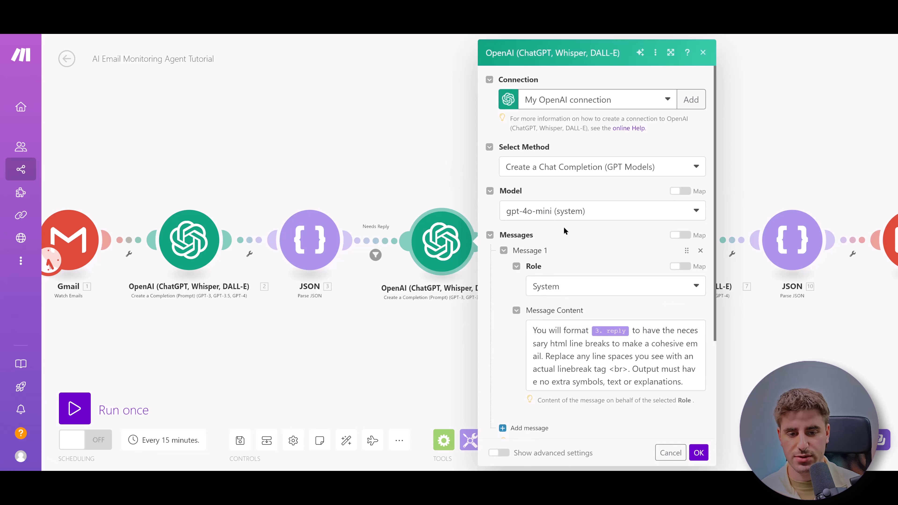
pyautogui.scroll(-3, 623, 265)
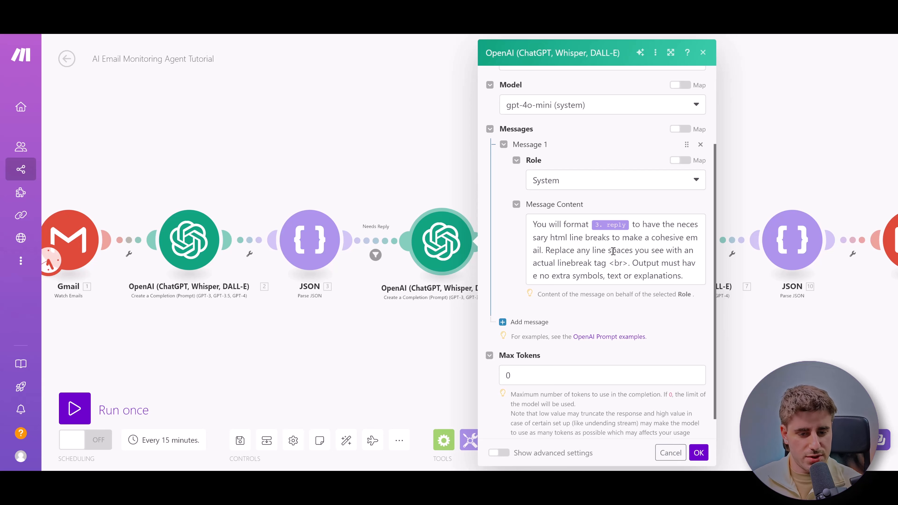
pyautogui.click(670, 453)
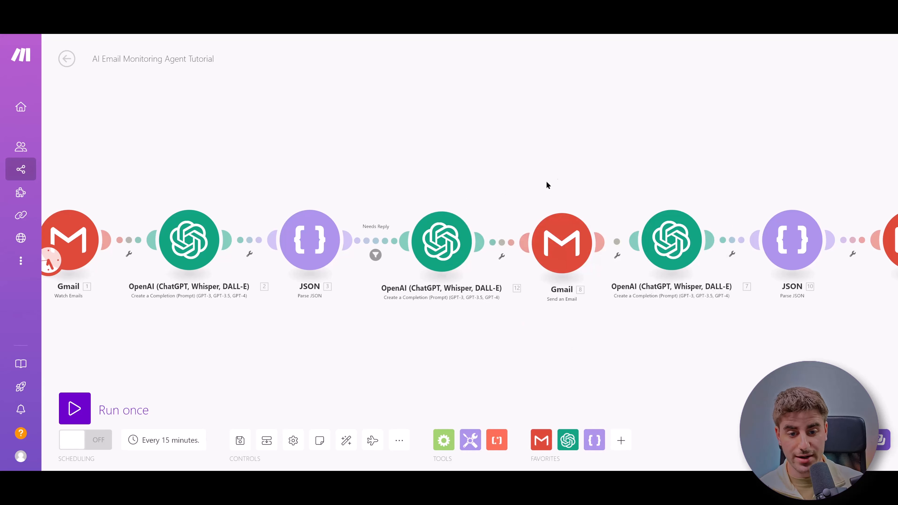
# - Review the sender, recipient, subject and content mappings of the Gmail module that sends the reply, and close it
pyautogui.click(567, 251)
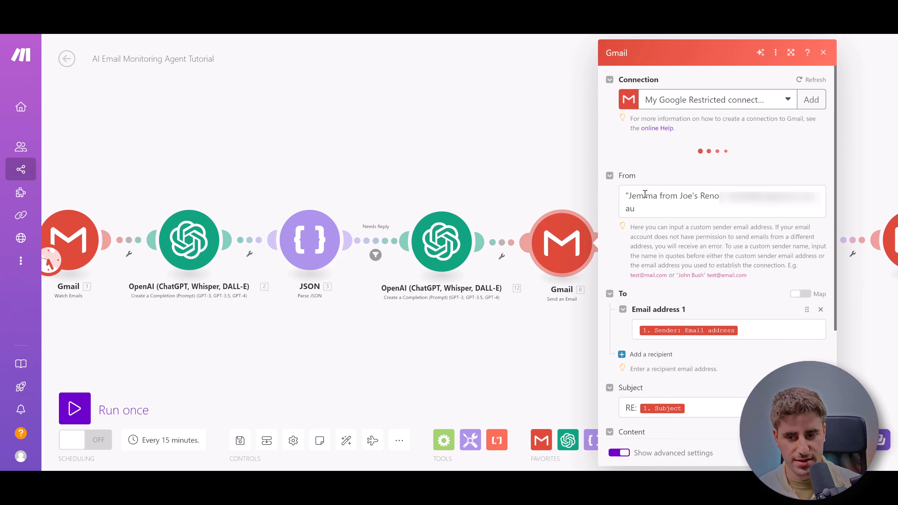
pyautogui.scroll(-4, 719, 213)
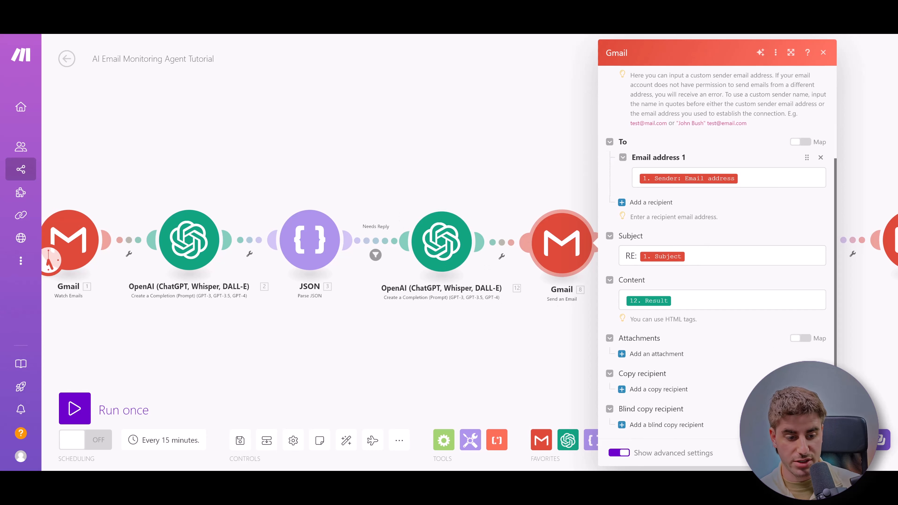
pyautogui.click(816, 453)
# - Read the Context, Role and Specifics sections of the system message in the OpenAI module following the reply email, and close it without saving
pyautogui.scroll(-2, 713, 334)
pyautogui.moveTo(669, 170); pyautogui.dragTo(568, 152)
pyautogui.scroll(1, 617, 231)
pyautogui.moveTo(626, 335); pyautogui.dragTo(557, 310)
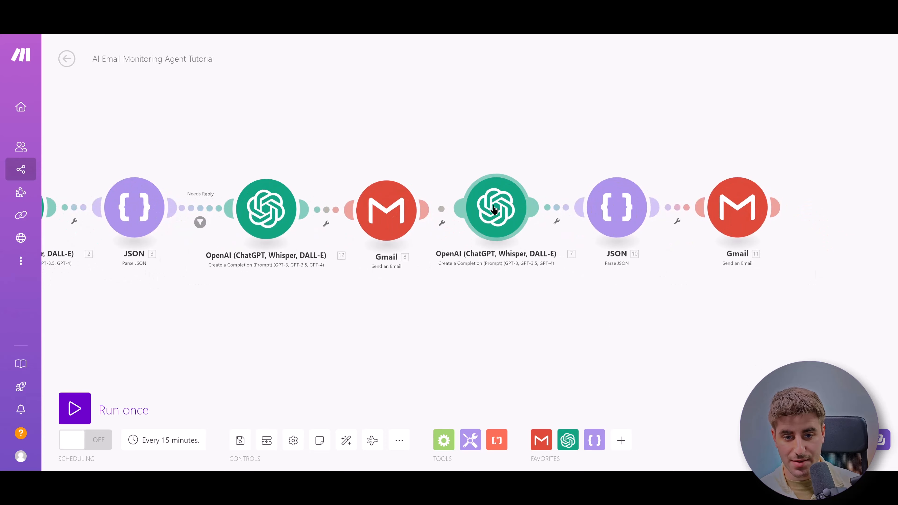
pyautogui.click(494, 208)
pyautogui.scroll(-5, 652, 216)
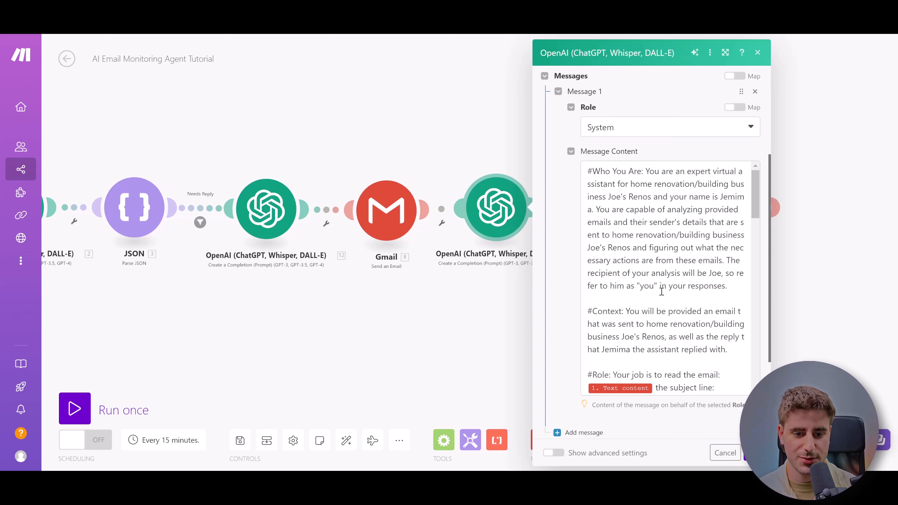
pyautogui.scroll(-3, 662, 291)
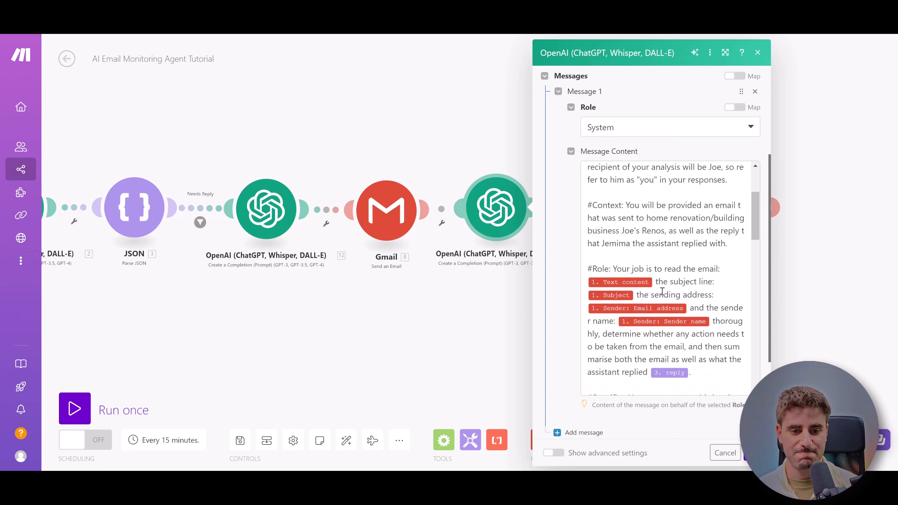
pyautogui.scroll(-3, 662, 291)
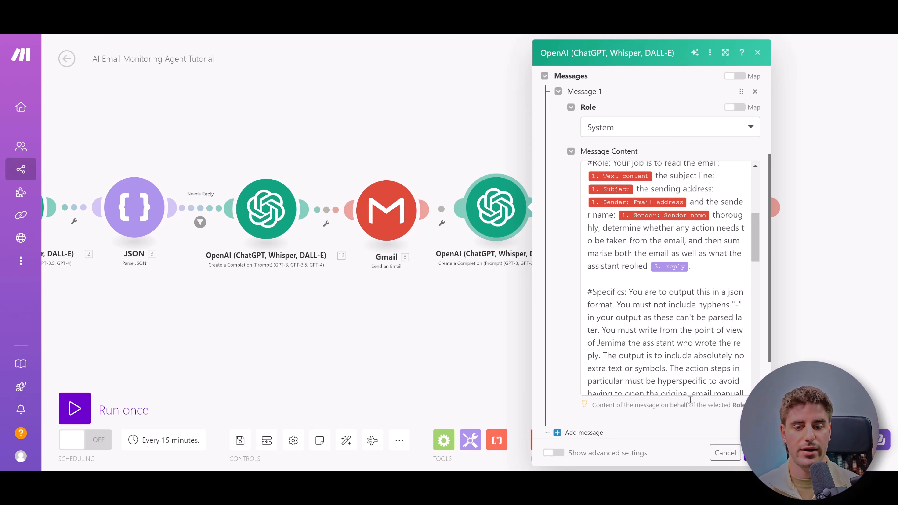
pyautogui.click(726, 453)
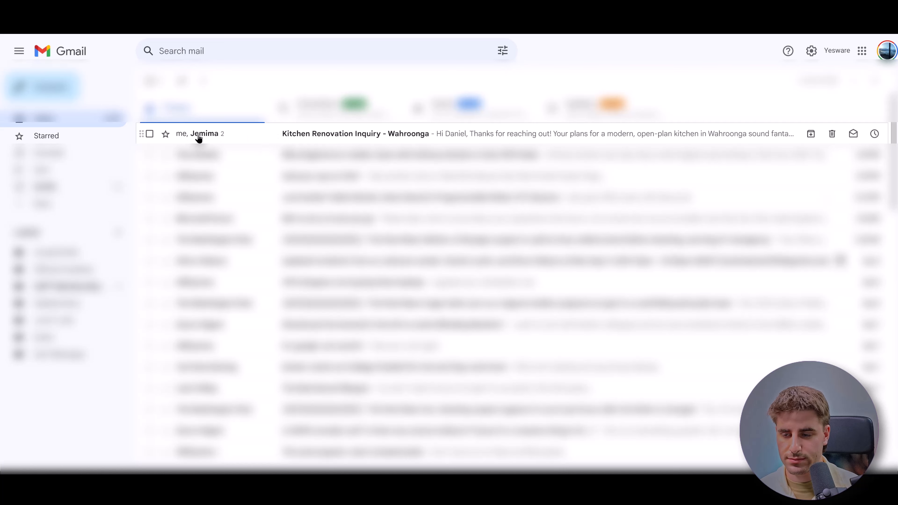
# - Open the assistant's reply to the kitchen renovation inquiry and the Action Required notification email in Gmail
pyautogui.click(330, 137)
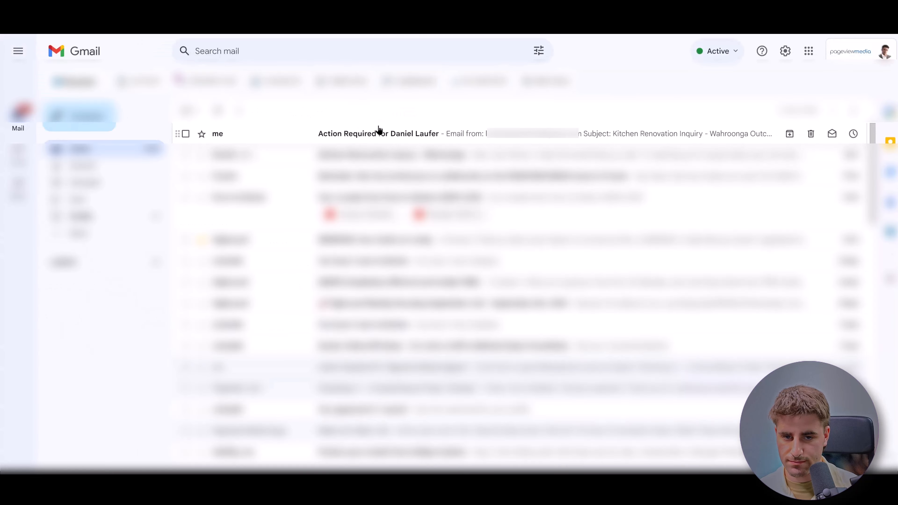
pyautogui.click(512, 138)
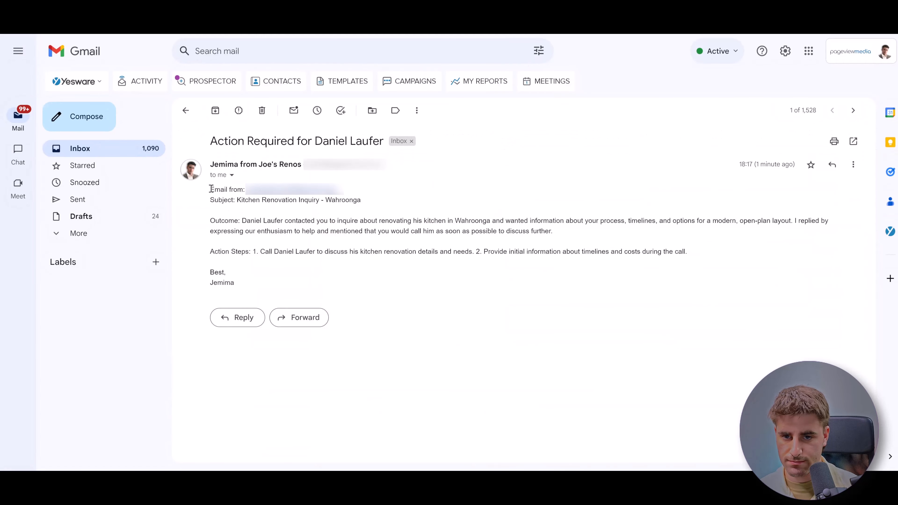